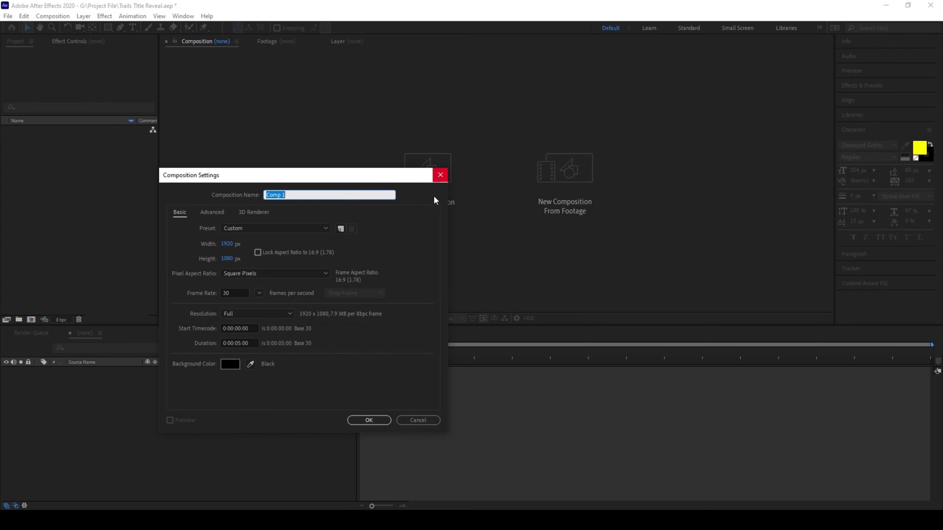
Name the new 1920×1080, 30 fps composition Trails with a 0:00:15:00 duration
type("Trails")
left_click(239, 342)
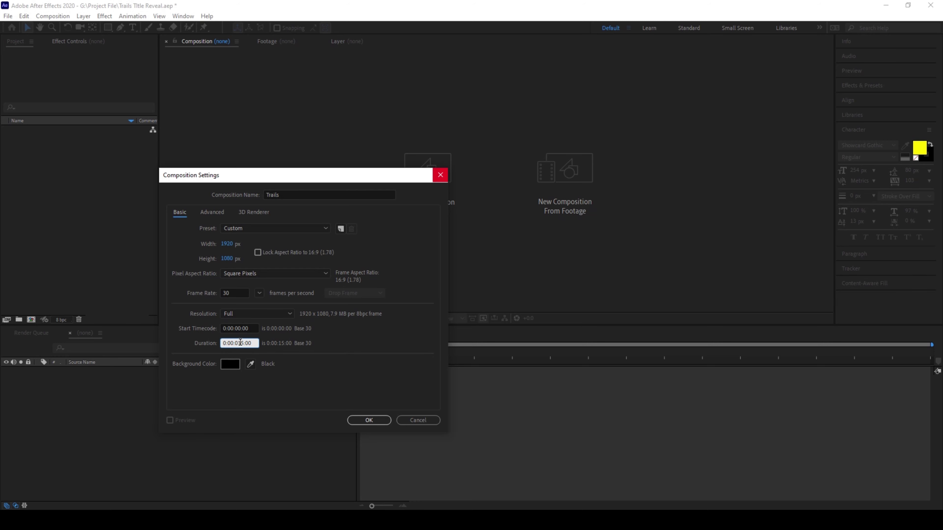
left_click(356, 420)
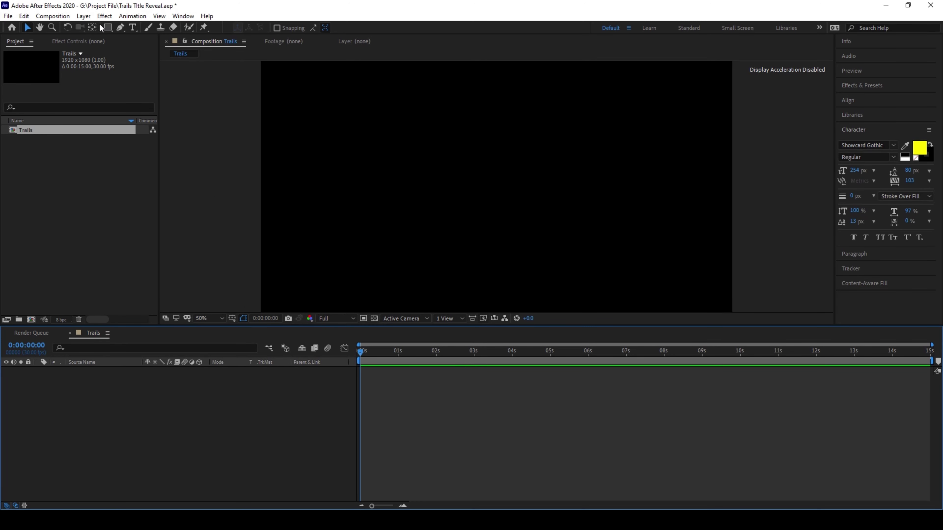
left_click(83, 16)
Create a dark red full-frame solid layer named Background
mouse_move(97, 28)
left_click(302, 34)
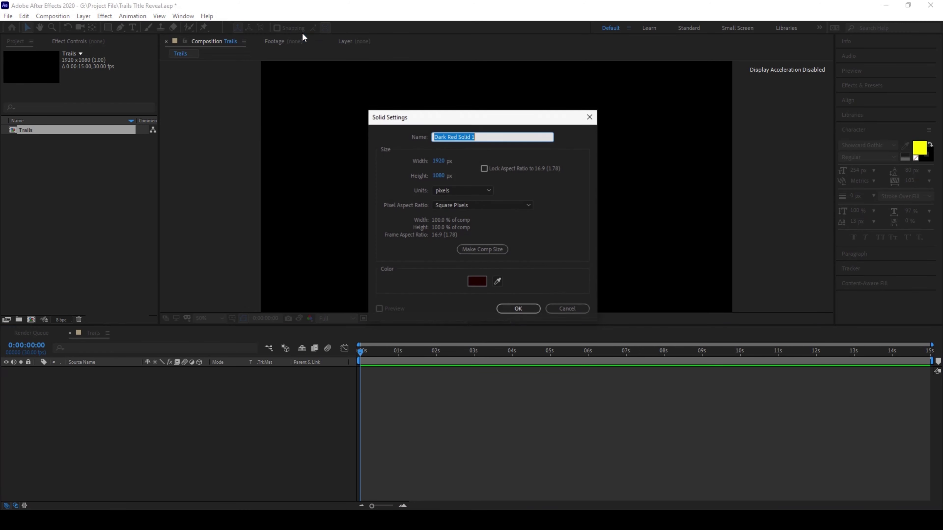
type("Background")
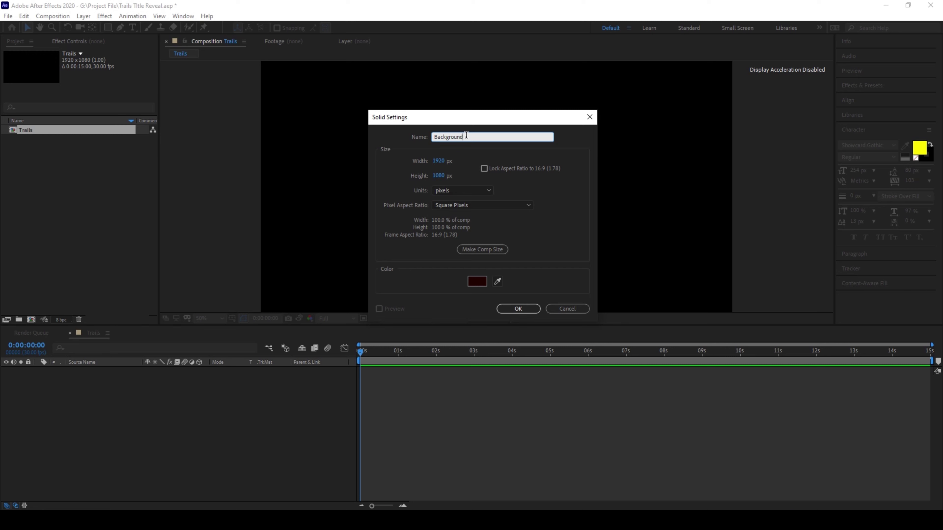
key("Return")
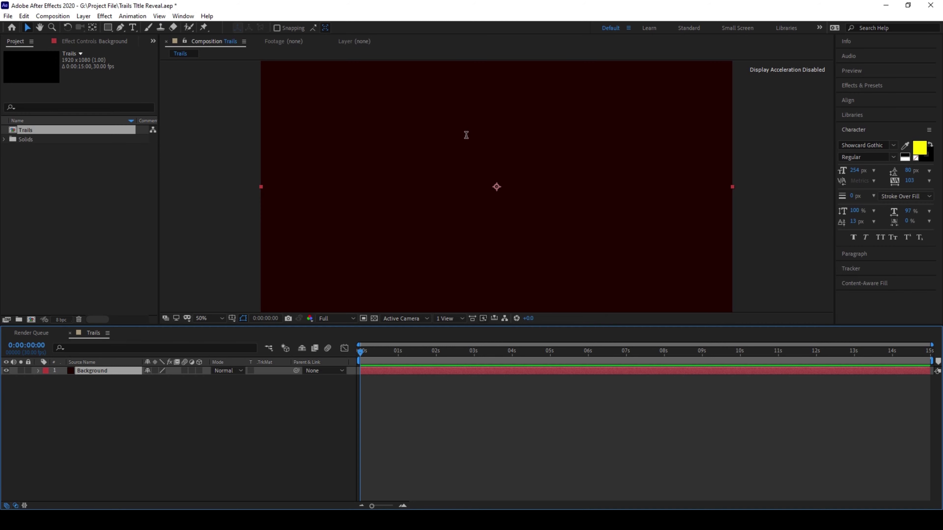
Type TRAILS in a text box across the upper middle and raise its font size to 277 px
left_click(133, 27)
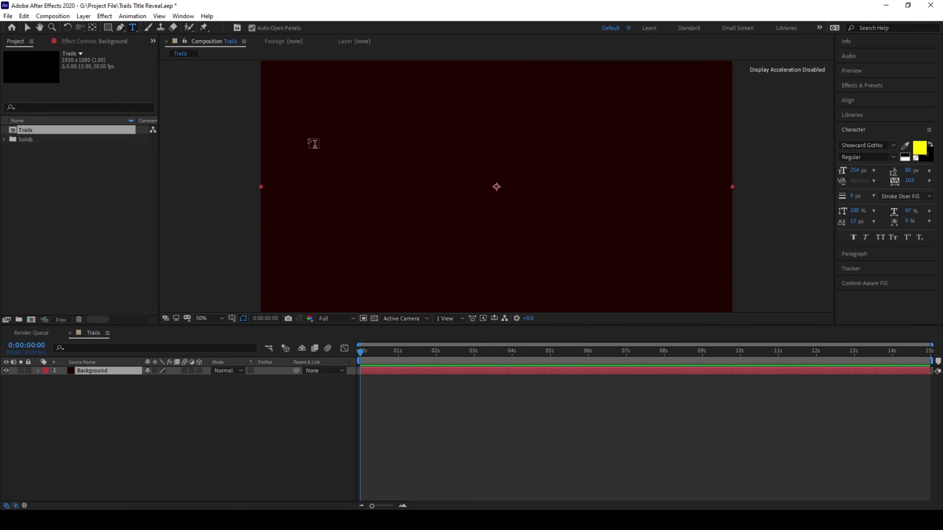
left_click_drag(293, 135, 704, 243)
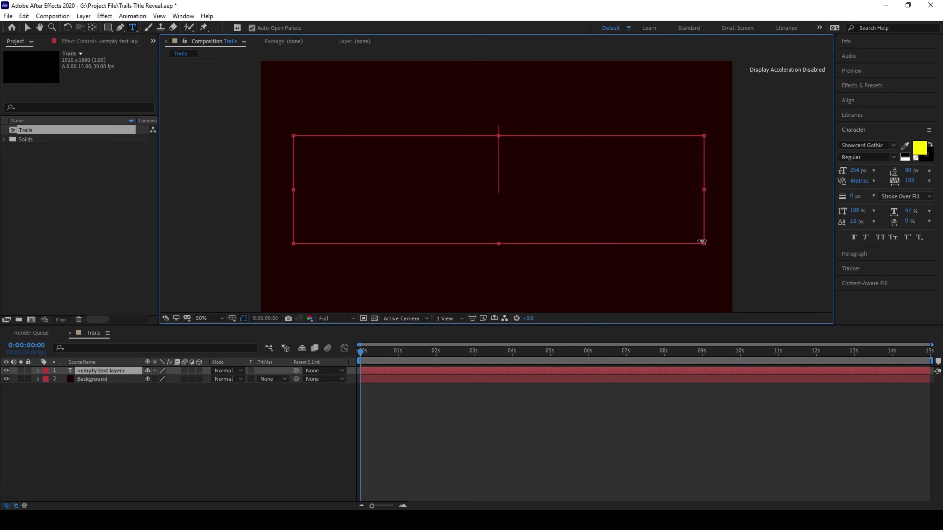
type("TRAILS")
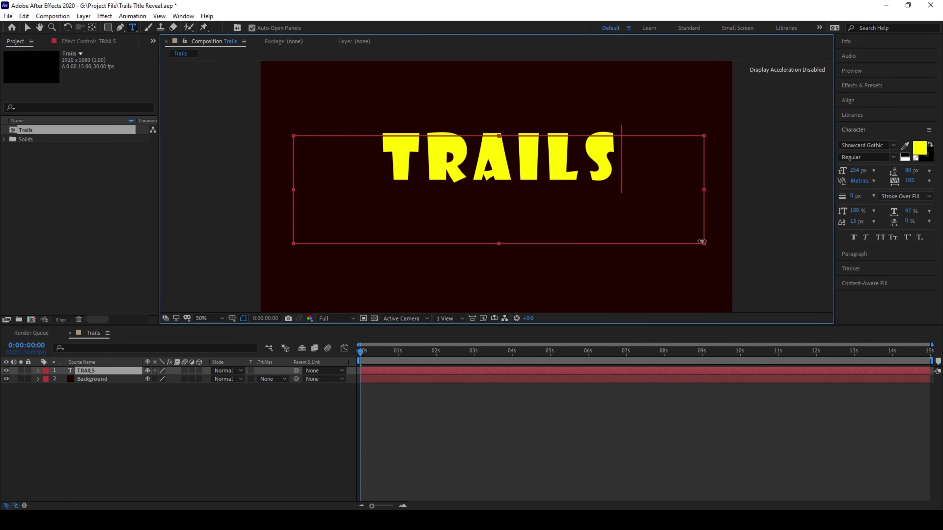
key("ctrl+a")
left_click_drag(854, 171, 867, 173)
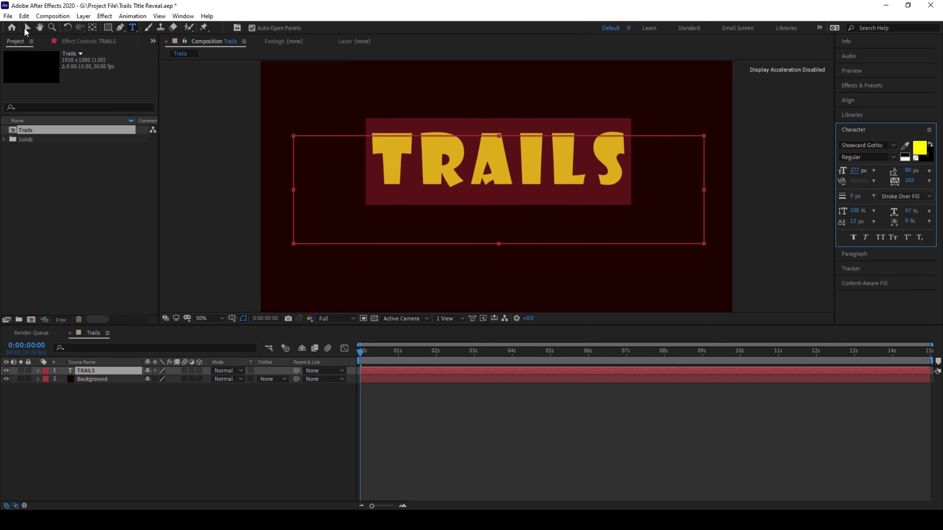
left_click(27, 27)
Add a Rotation text animator to TRAILS set to 360°
left_click(38, 370)
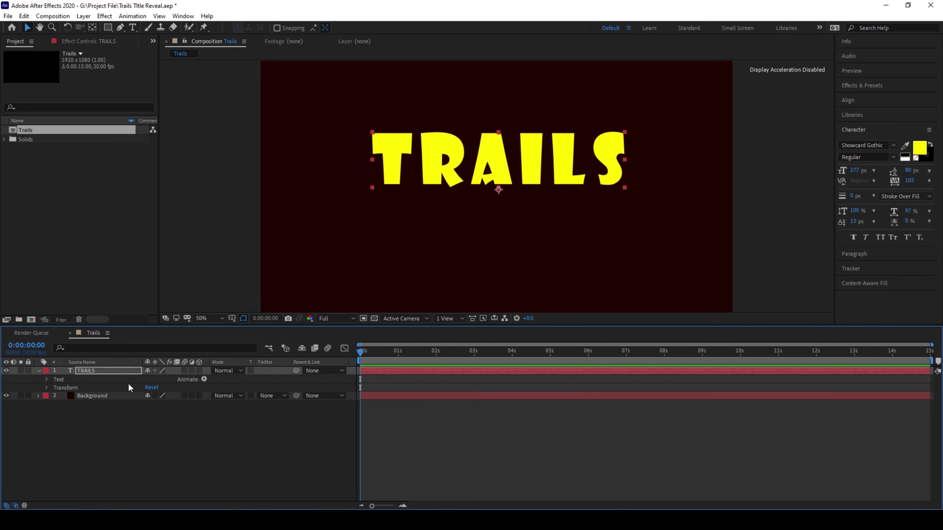
left_click(204, 379)
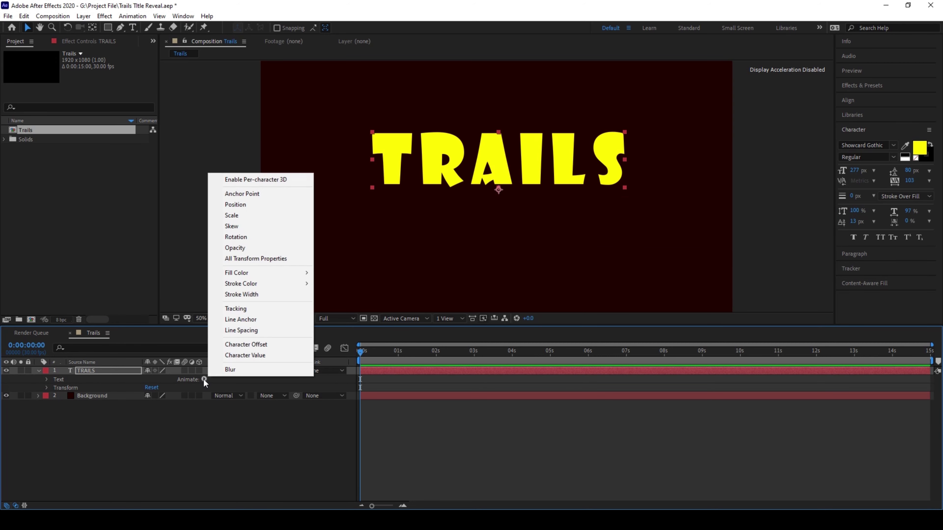
left_click(230, 237)
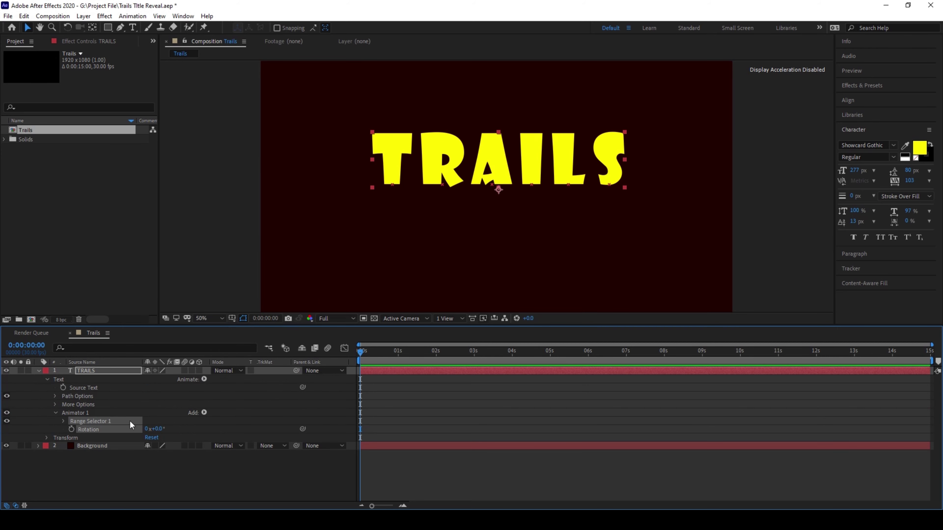
left_click(155, 429)
type("360")
key("Return")
Add Scale at 0% to the animator and expand Range Selector 1
left_click(204, 412)
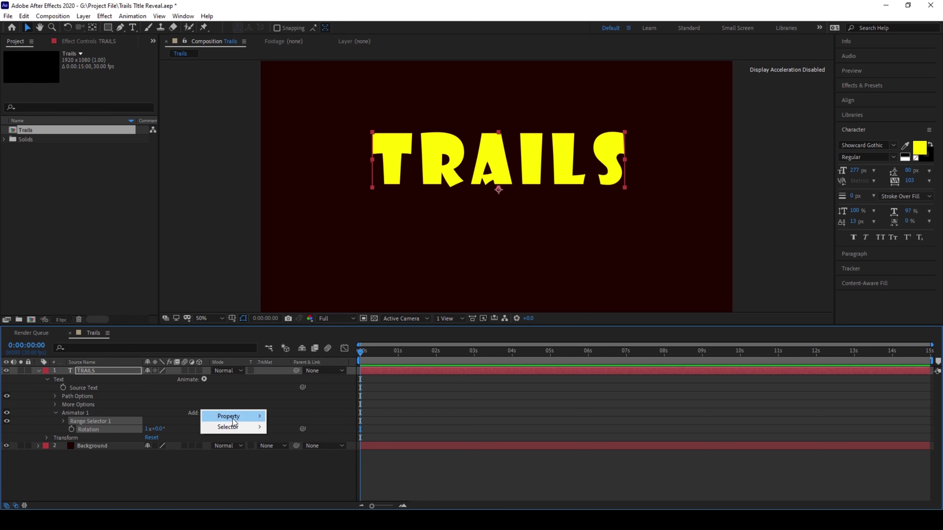
mouse_move(233, 421)
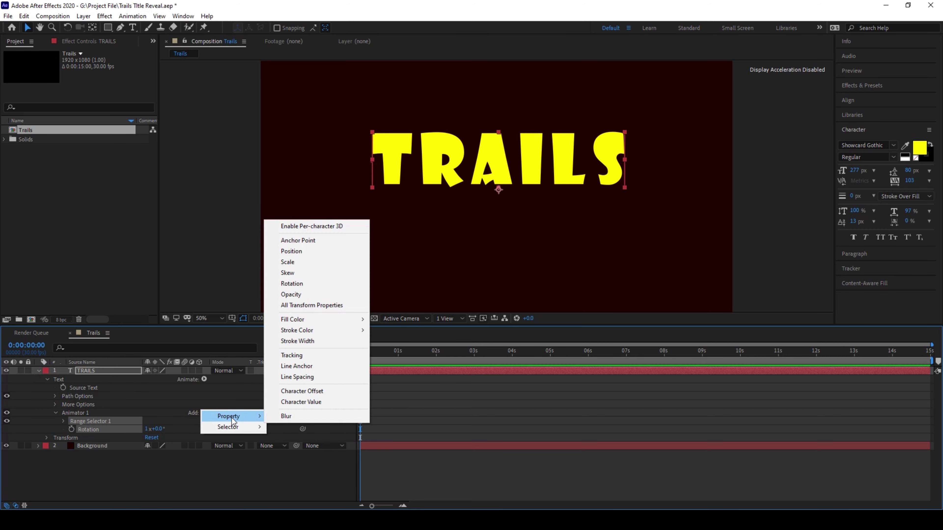
left_click(289, 262)
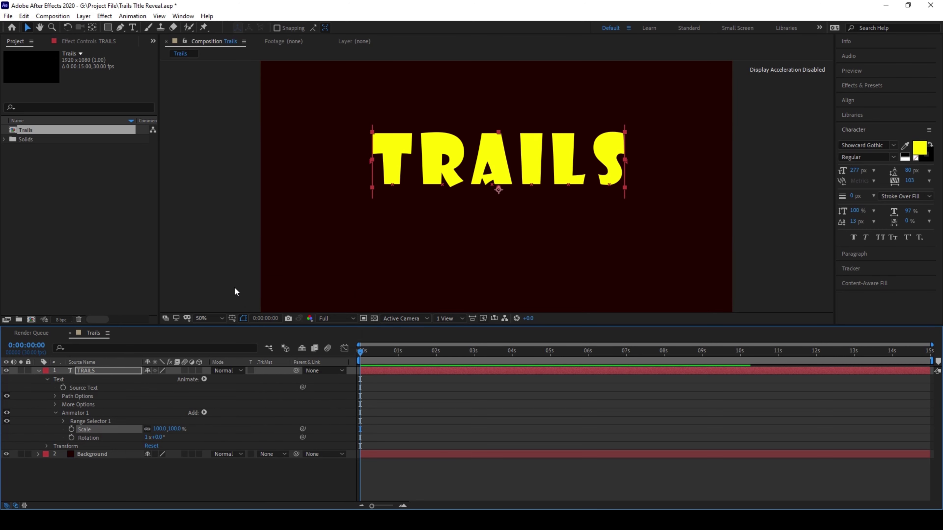
left_click(177, 429)
type("0")
key("Return")
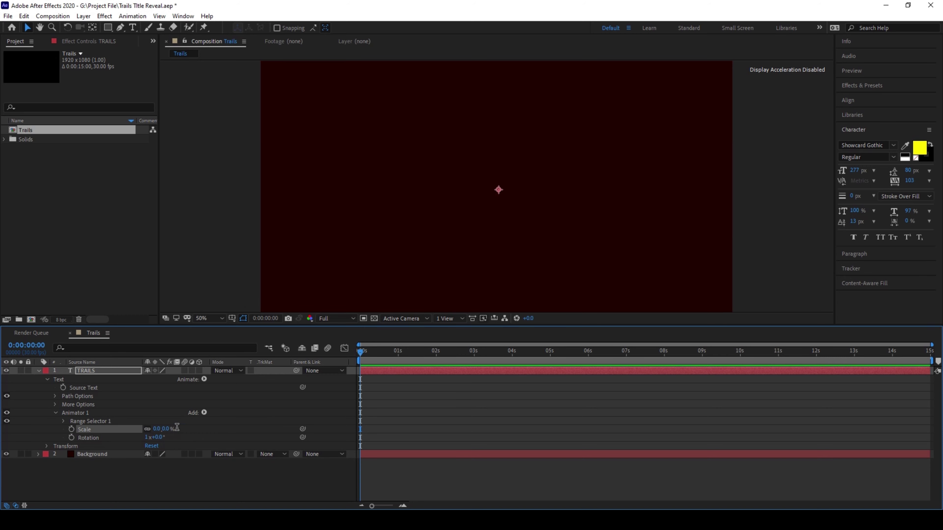
left_click(62, 421)
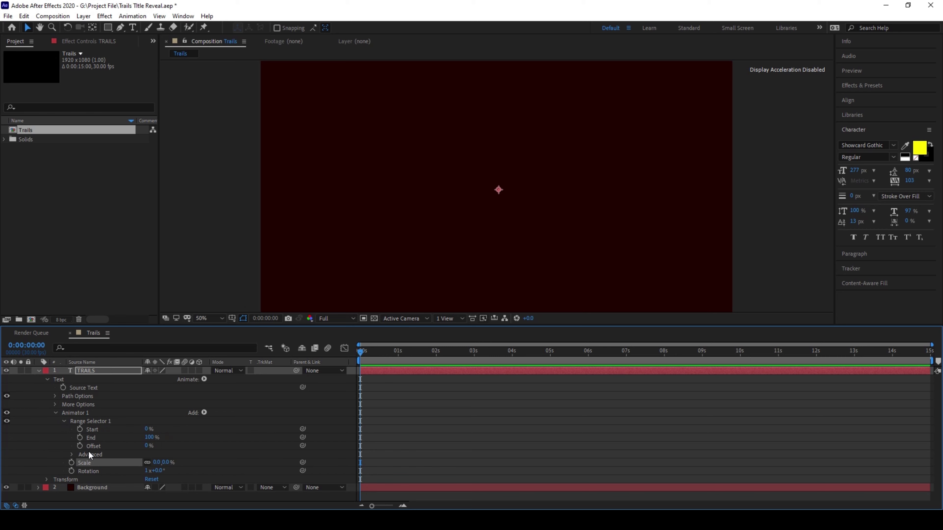
Keyframe the Range Selector Offset from 0% at the start to 100% at about 3 seconds
left_click(80, 446)
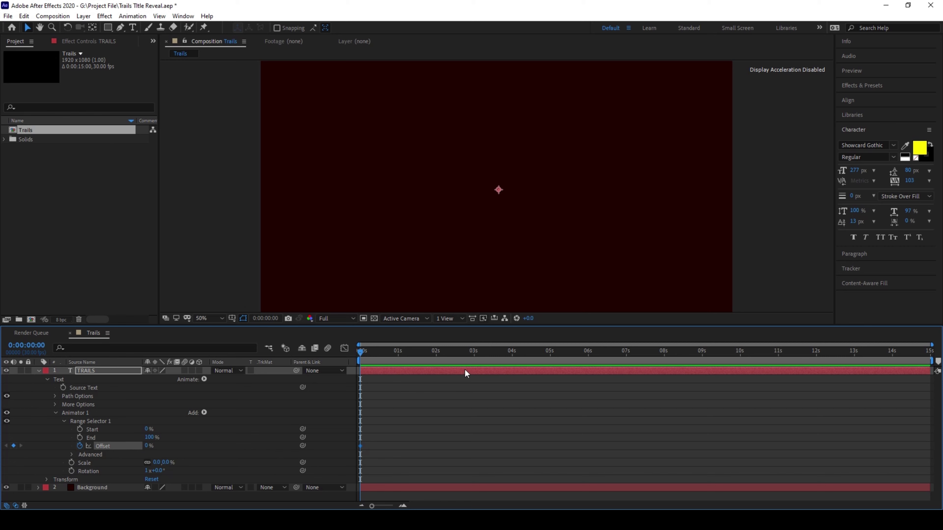
left_click(473, 351)
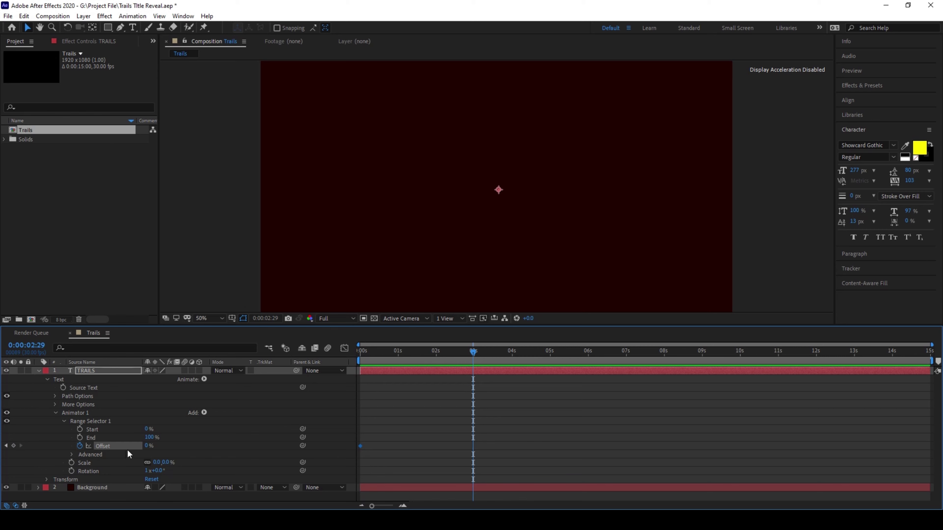
left_click(147, 446)
type("100")
key("Return")
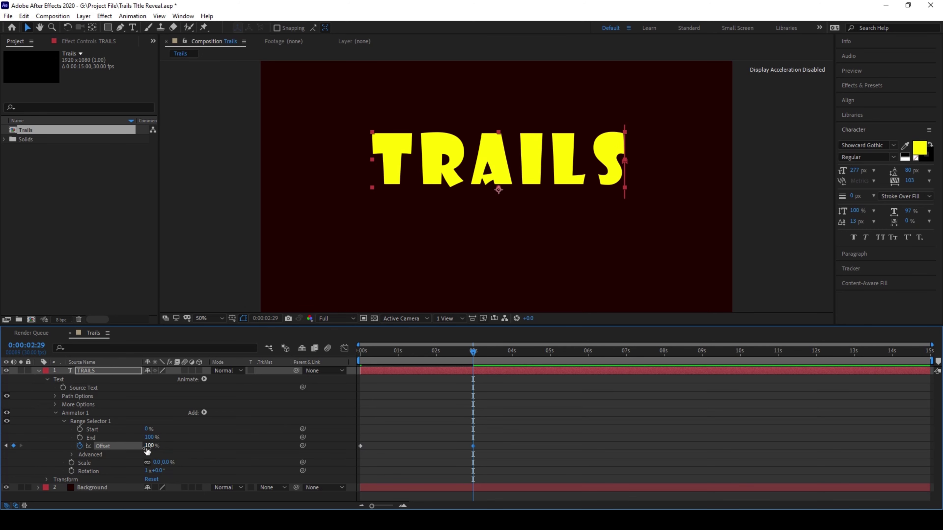
Add another Offset keyframe at the 4-second mark
left_click(358, 352)
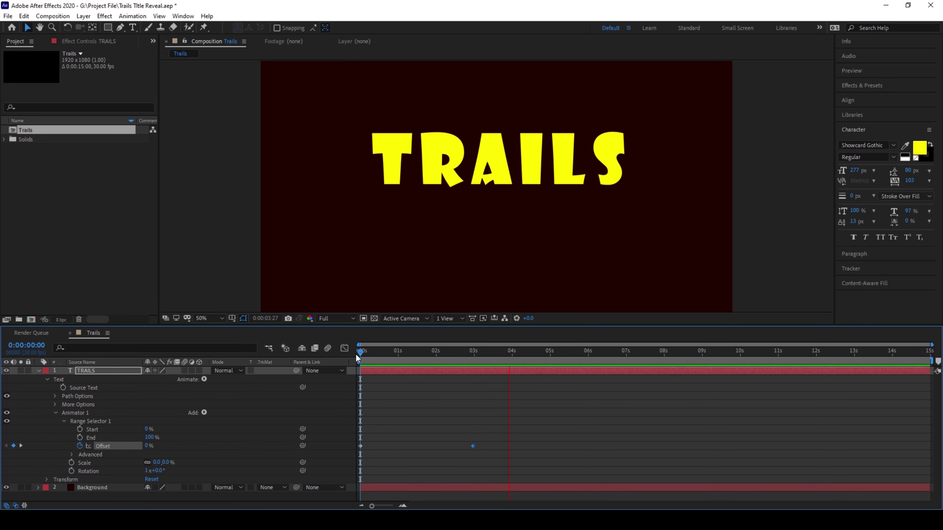
left_click(512, 359)
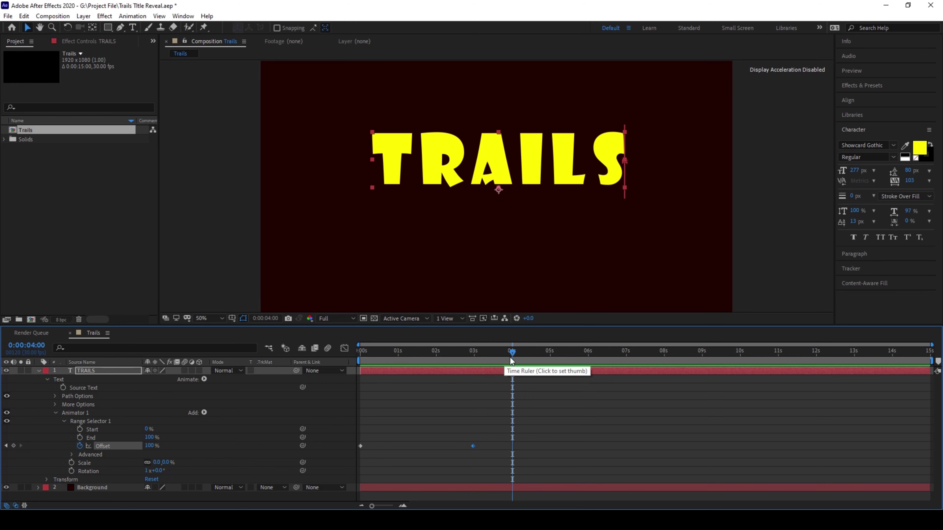
left_click(13, 446)
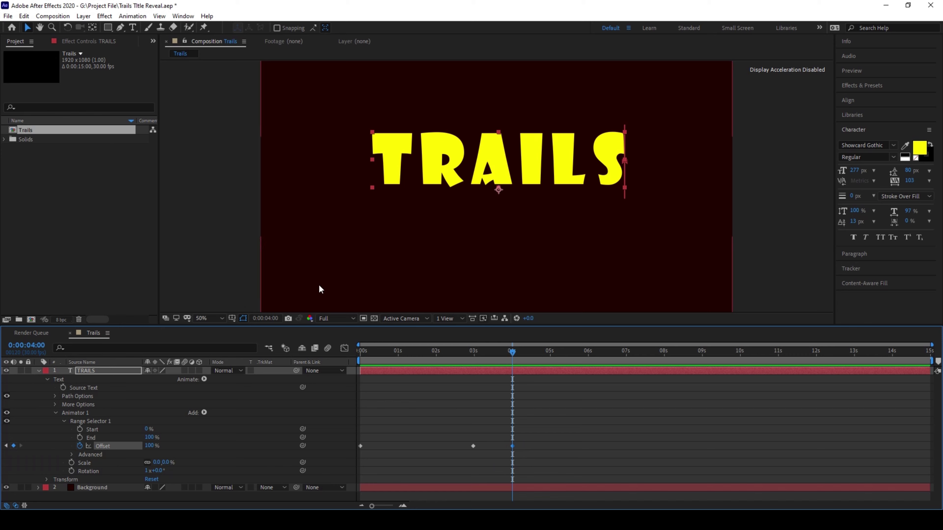
left_click(105, 16)
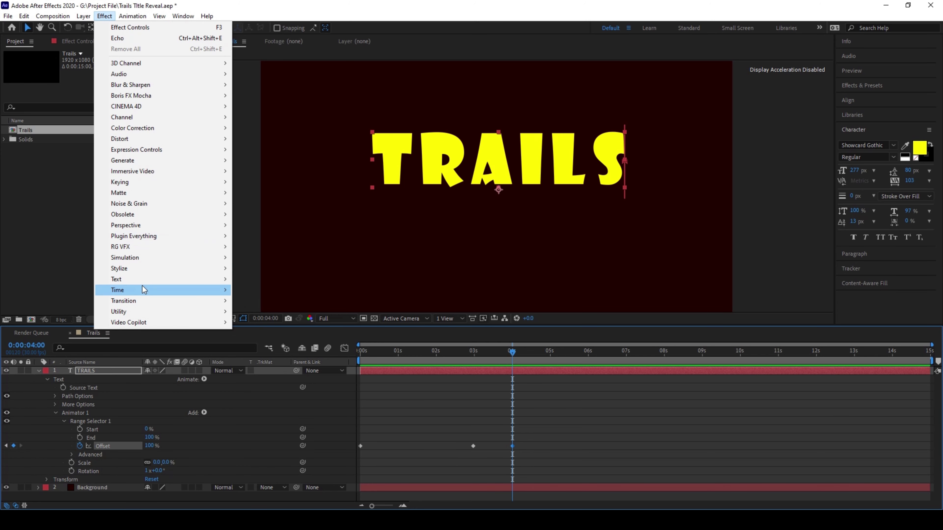
Apply Time > Echo to the TRAILS layer and set Number Of Echoes to 10
mouse_move(144, 290)
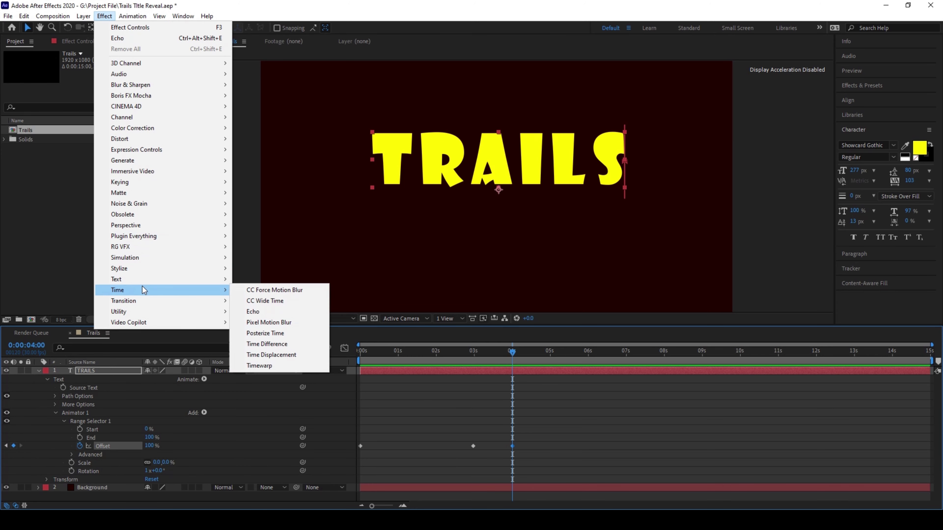
left_click(253, 311)
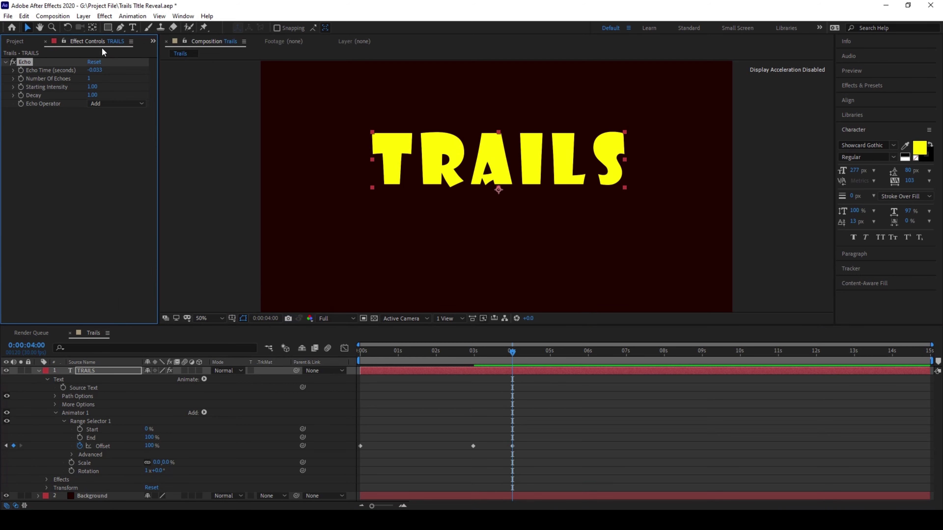
left_click(89, 78)
type("10")
key("Return")
left_click(91, 95)
Commit an Echo Decay of 0.75 and preview the animation from 0:00:00:00
key("Return")
left_click(356, 355)
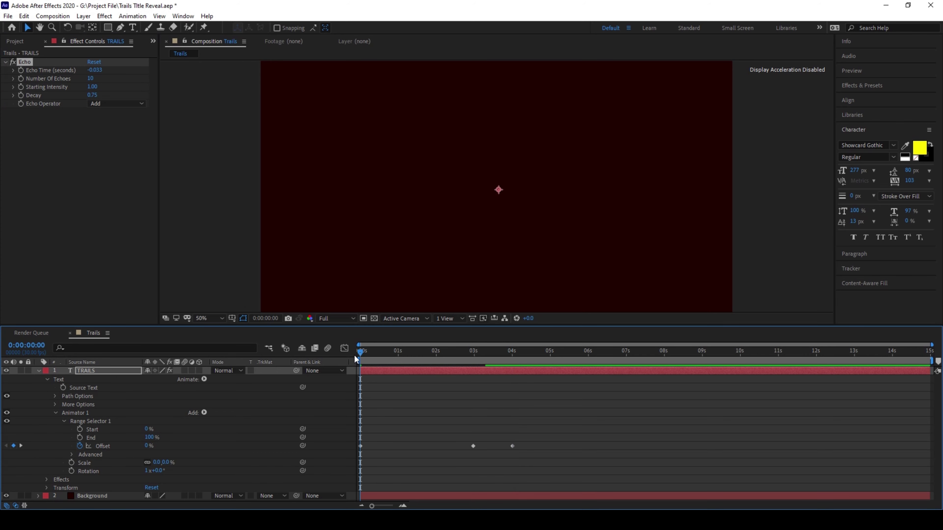
key("space")
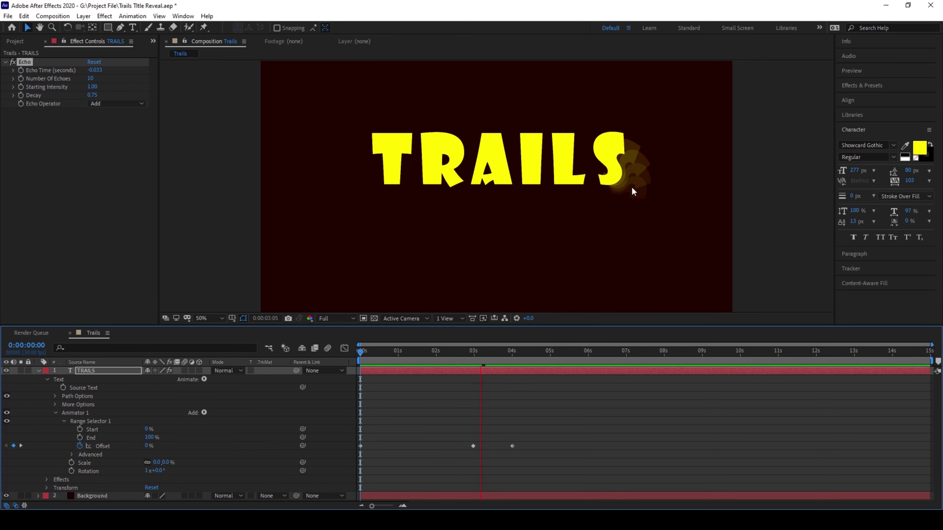
key("space")
key("space")
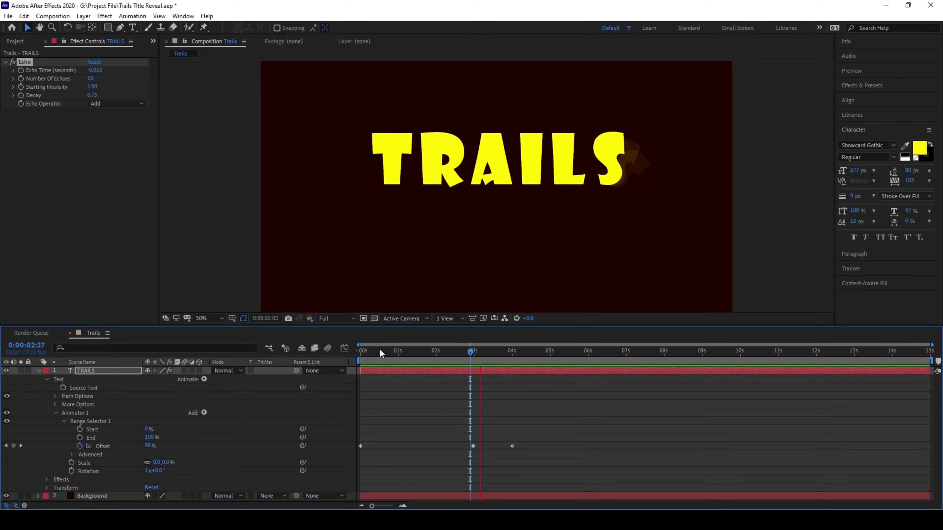
key("space")
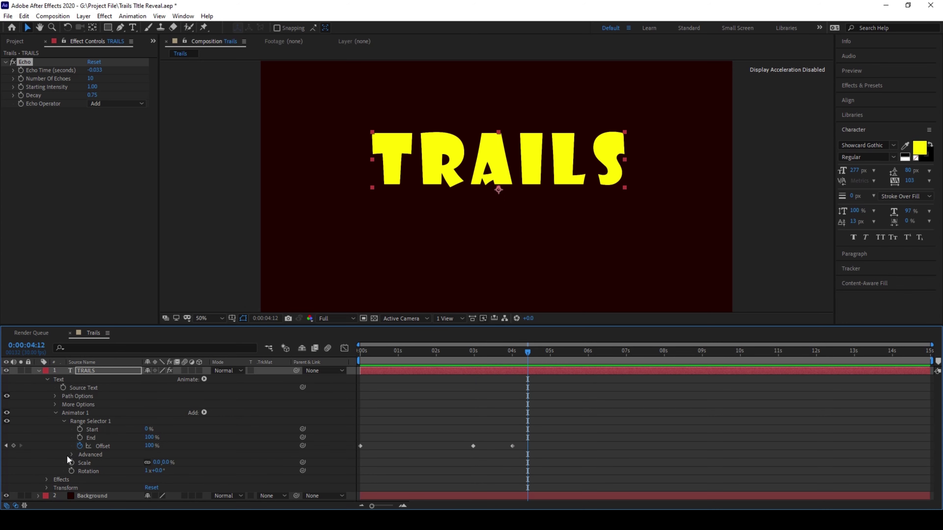
Give the Offset property the expression loopOut("pingpong")
left_click(79, 446, "alt")
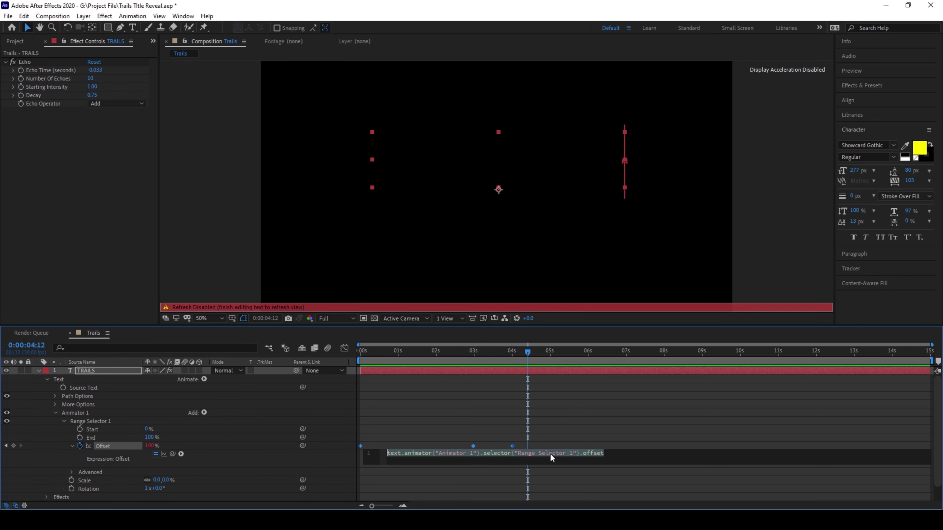
type("loopo")
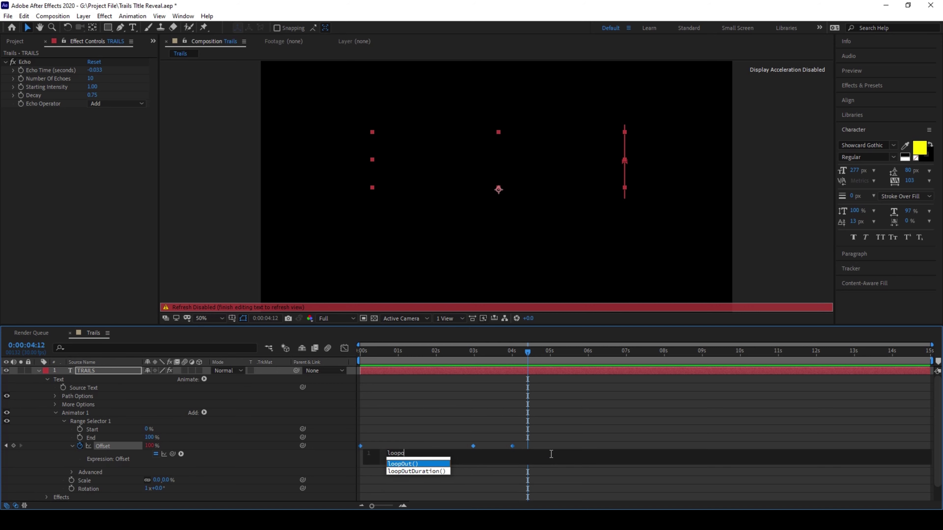
type("ut")
key("Return")
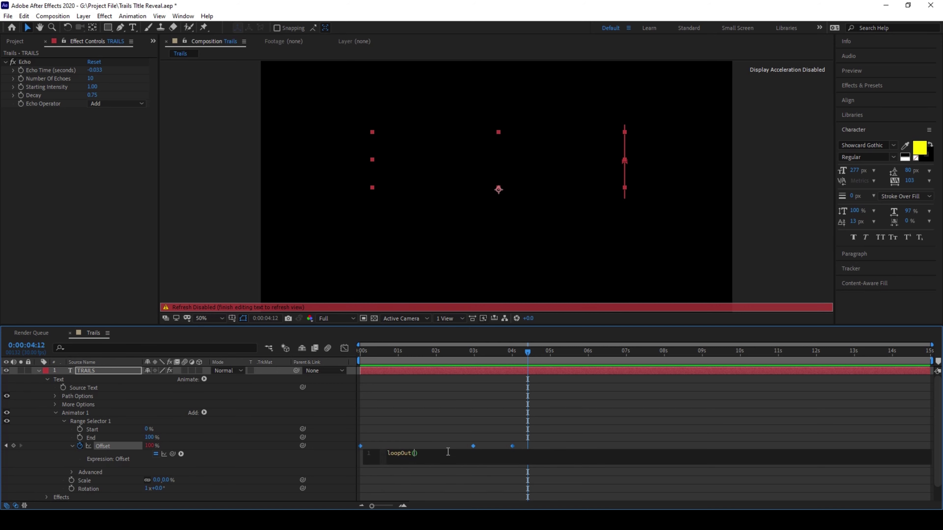
type("\"")
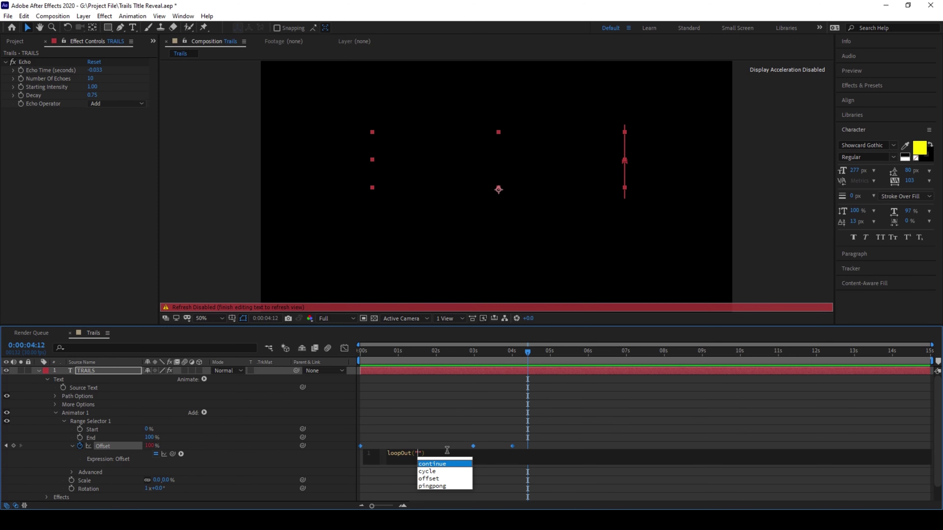
key("Down")
key("Down")
key("Down")
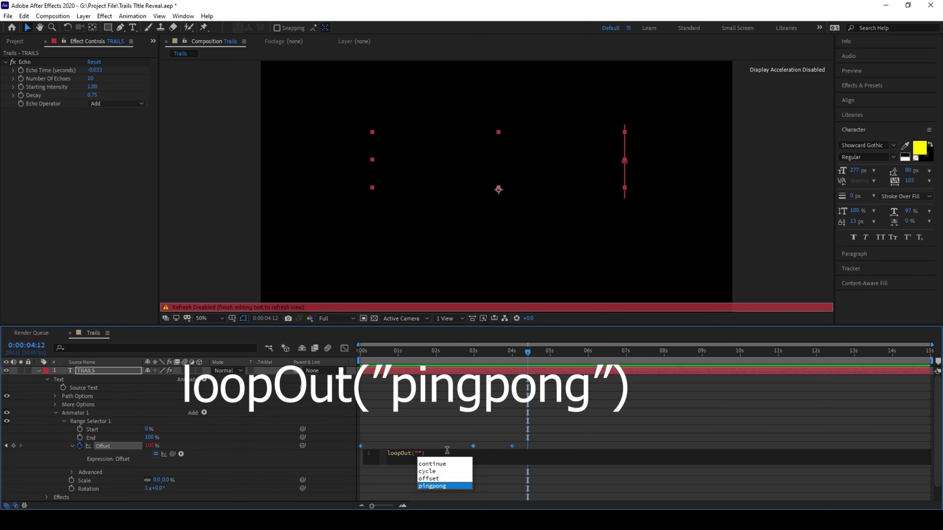
key("Return")
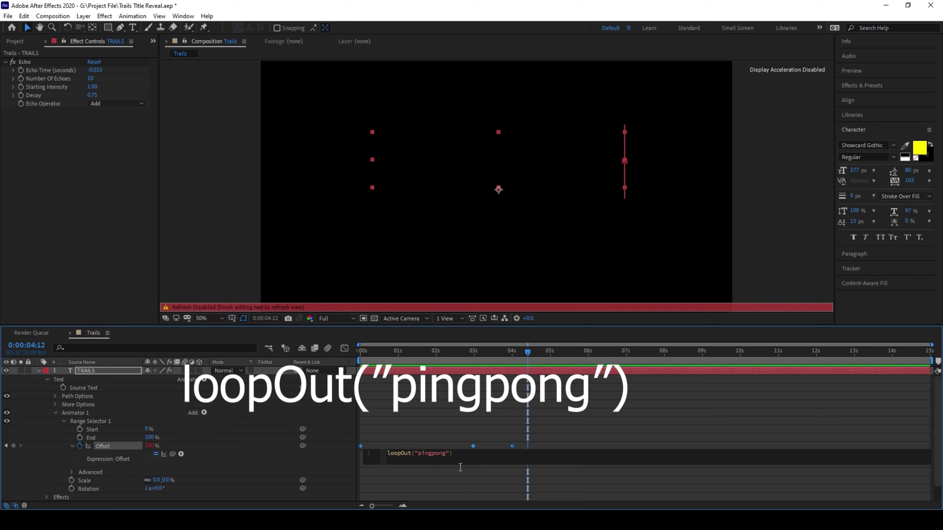
key("KP_Enter")
left_click_drag(373, 353, 339, 357)
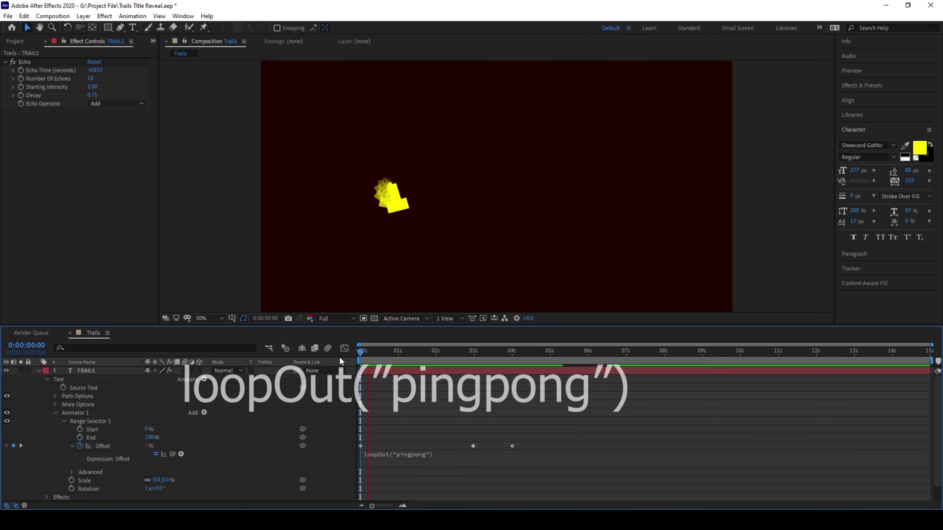
key("space")
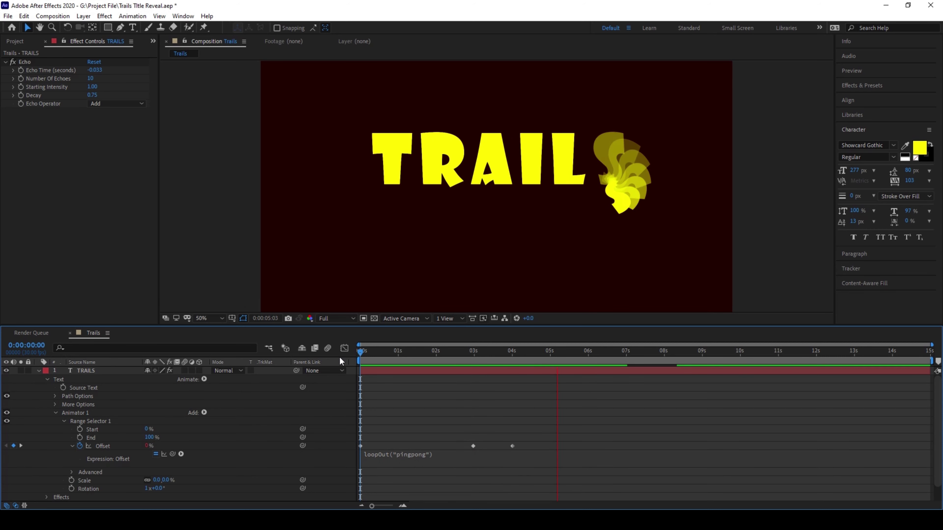
left_click(612, 353)
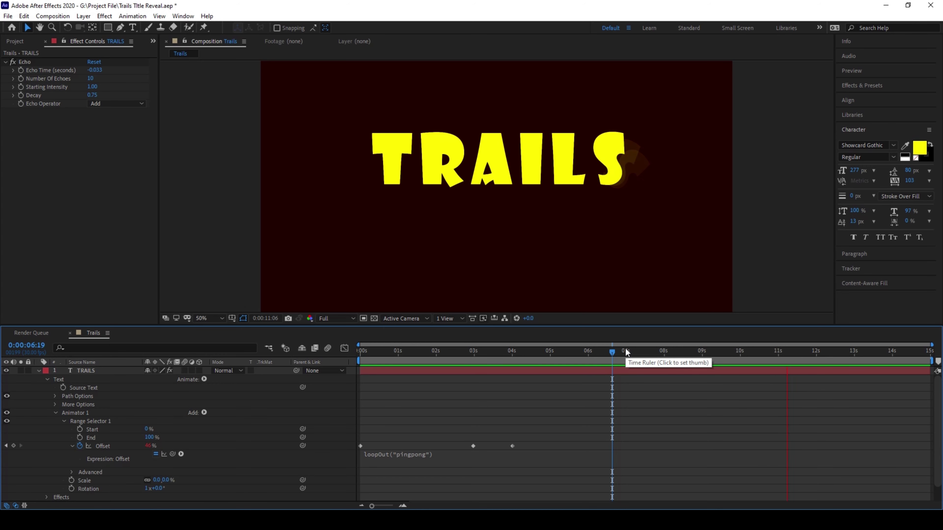
left_click(366, 355)
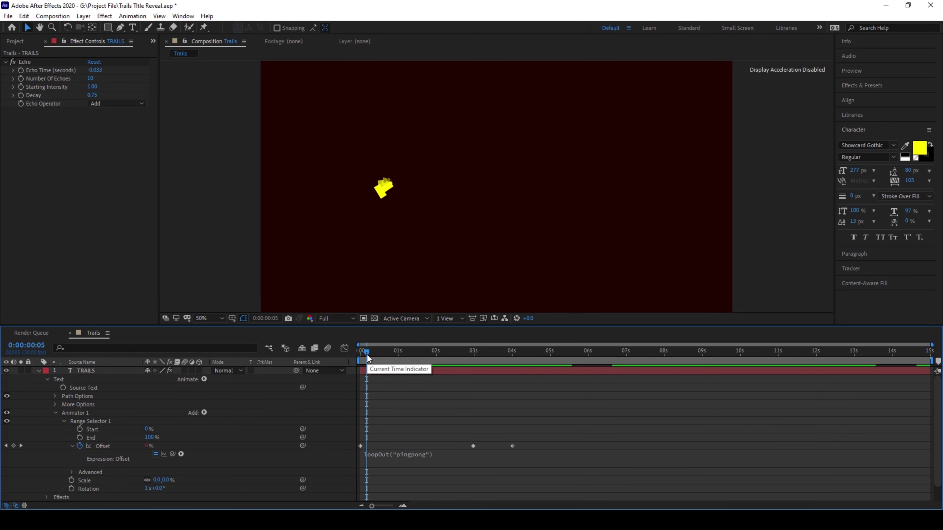